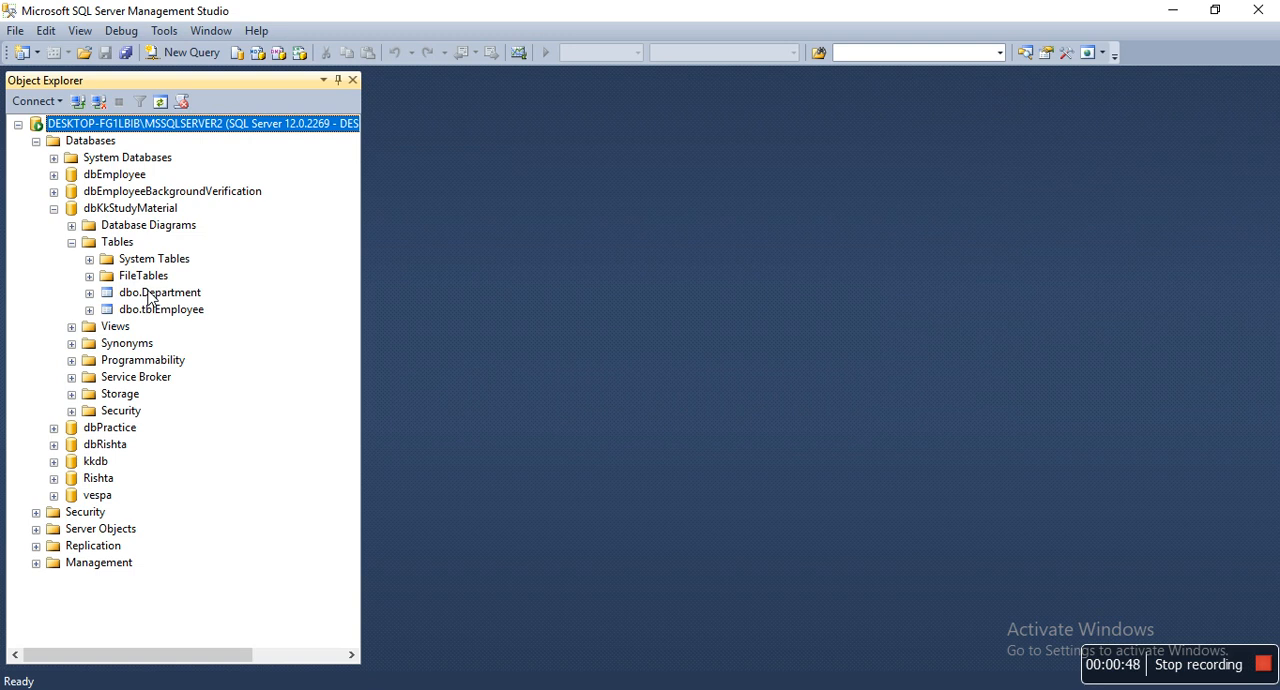
Open the dbo.Department table's design, set dept_Id as its primary key, and save the table
{"action": "right_click", "coordinate": [148, 295]}
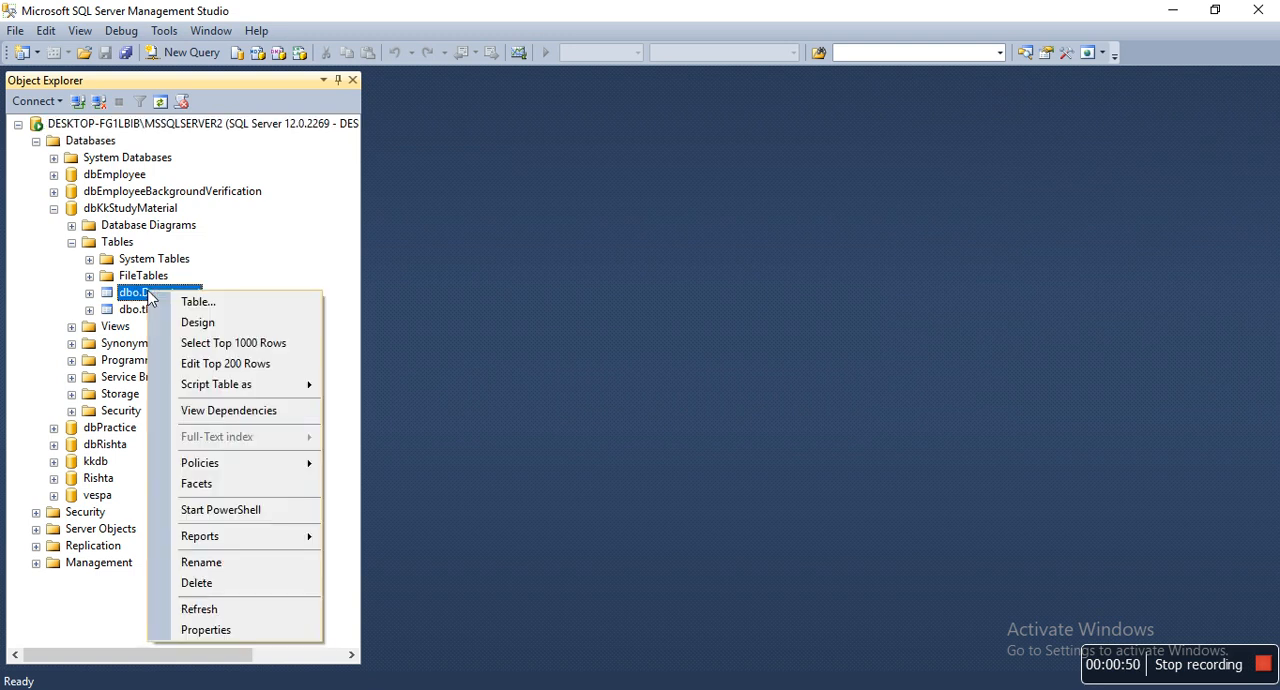
{"action": "left_click", "coordinate": [196, 323]}
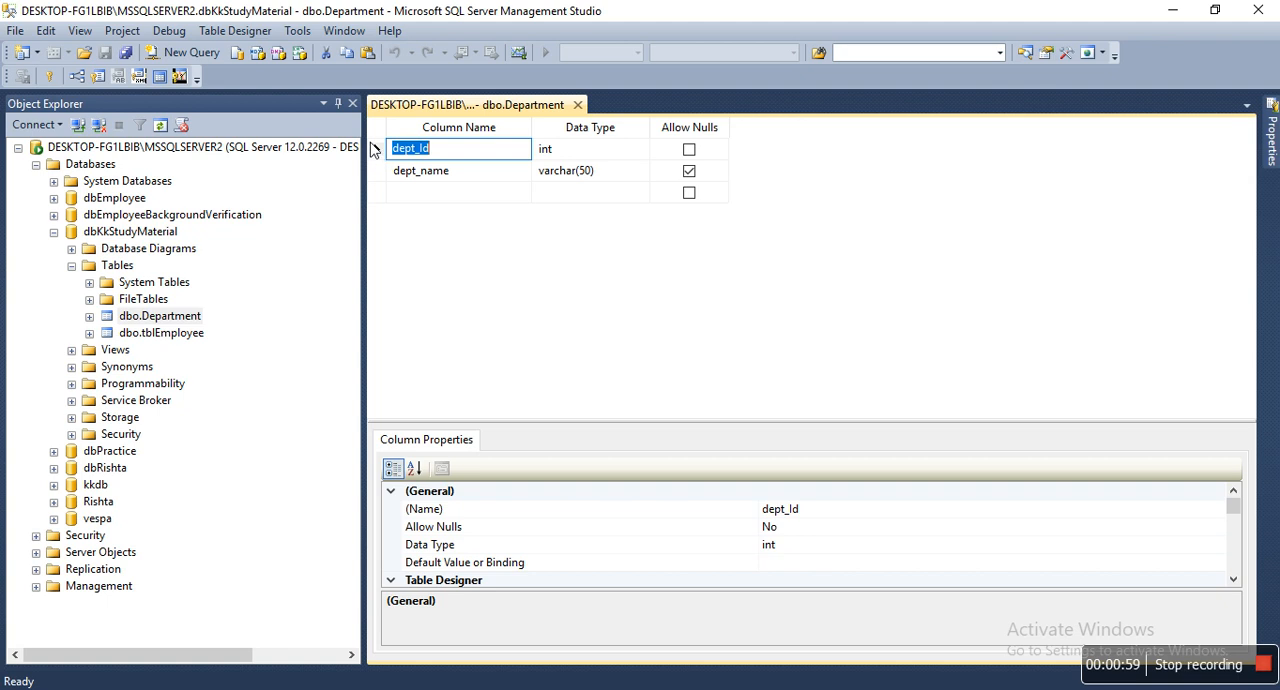
{"action": "left_click", "coordinate": [377, 150]}
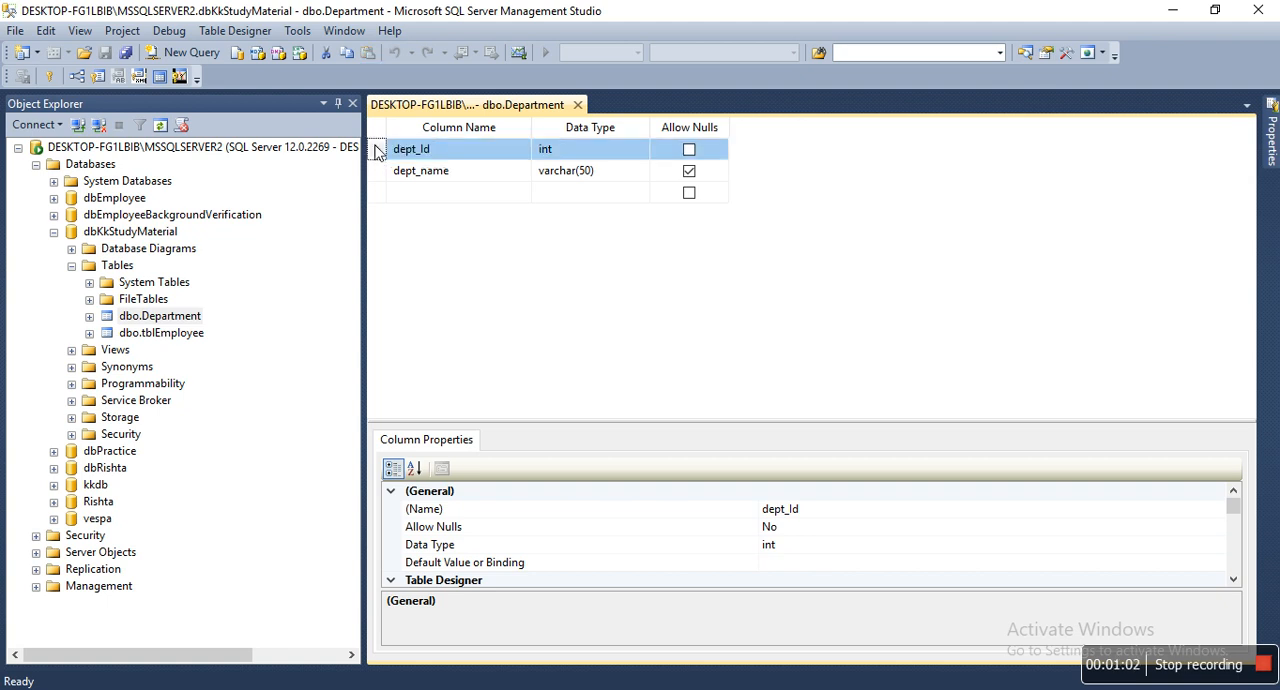
{"action": "right_click", "coordinate": [377, 150]}
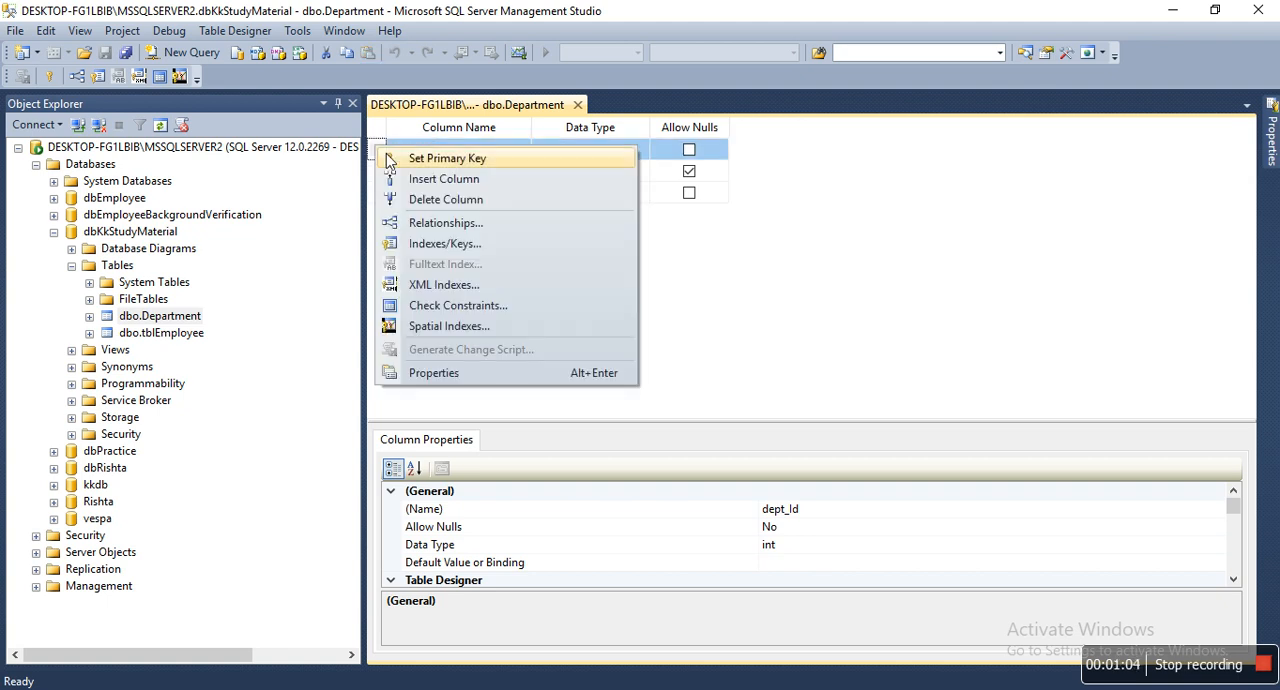
{"action": "left_click", "coordinate": [386, 157]}
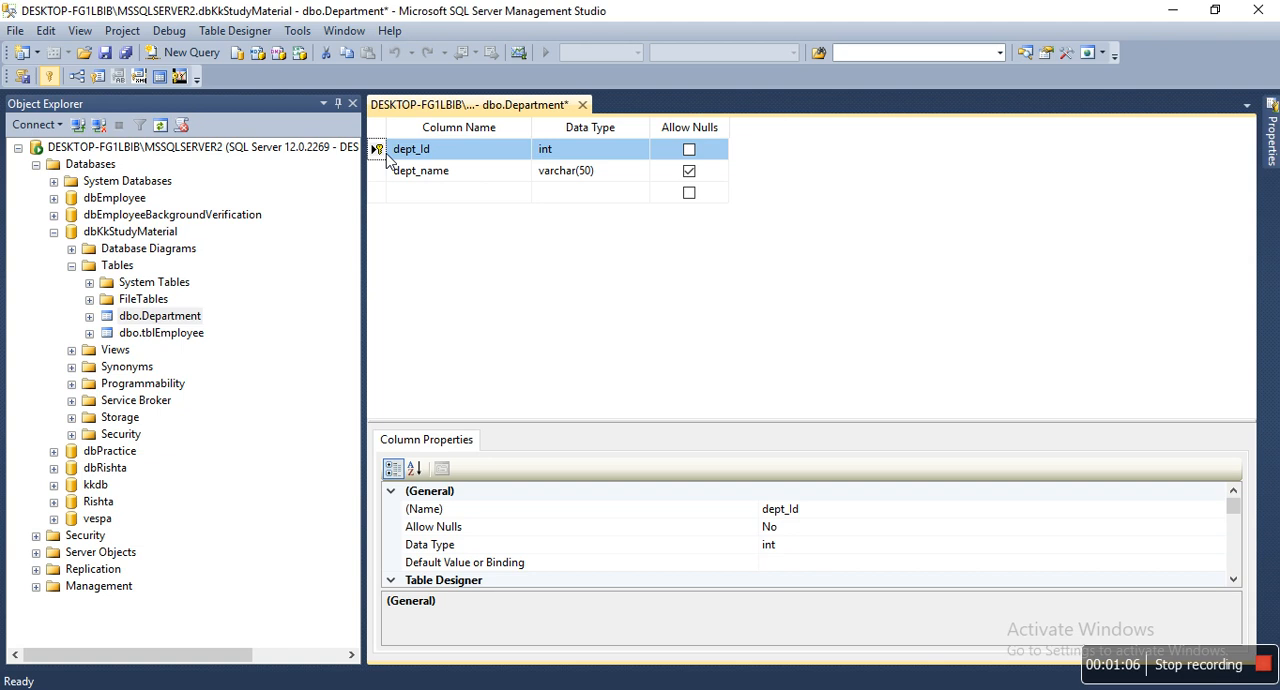
{"action": "key", "text": "ctrl+s"}
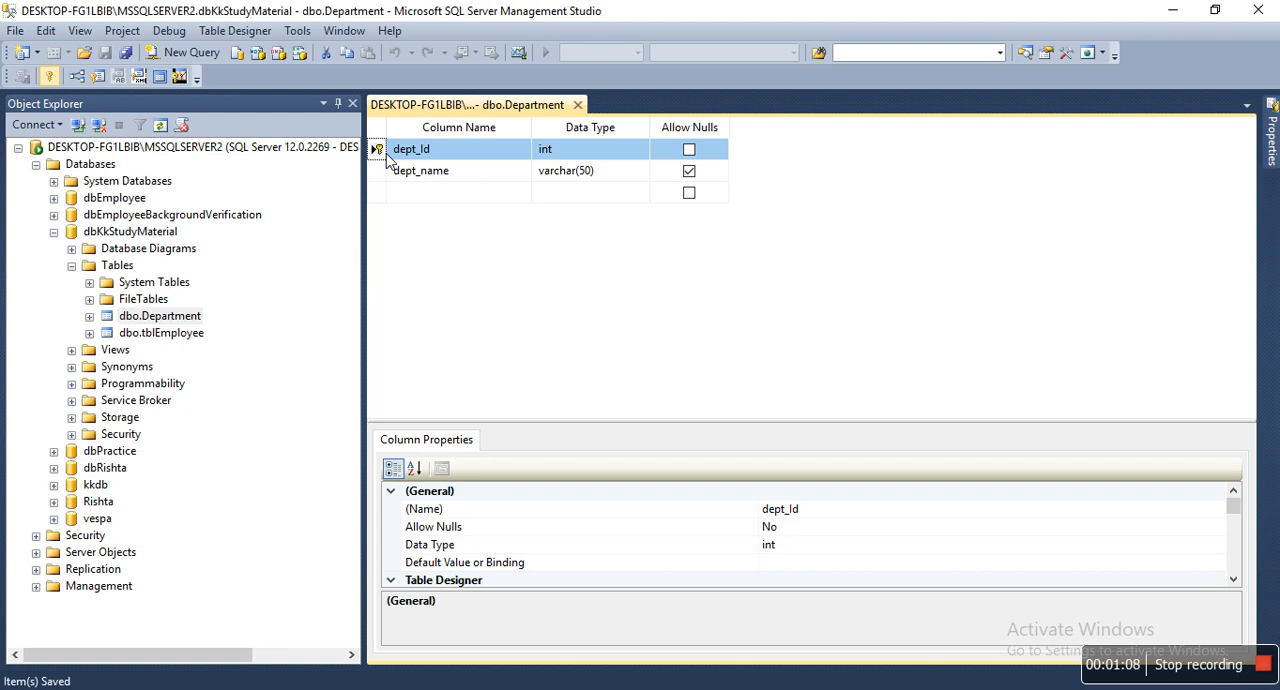
Open the dbo.tblEmployee table's design, set emp_id as its primary key, and save the table
{"action": "right_click", "coordinate": [174, 337]}
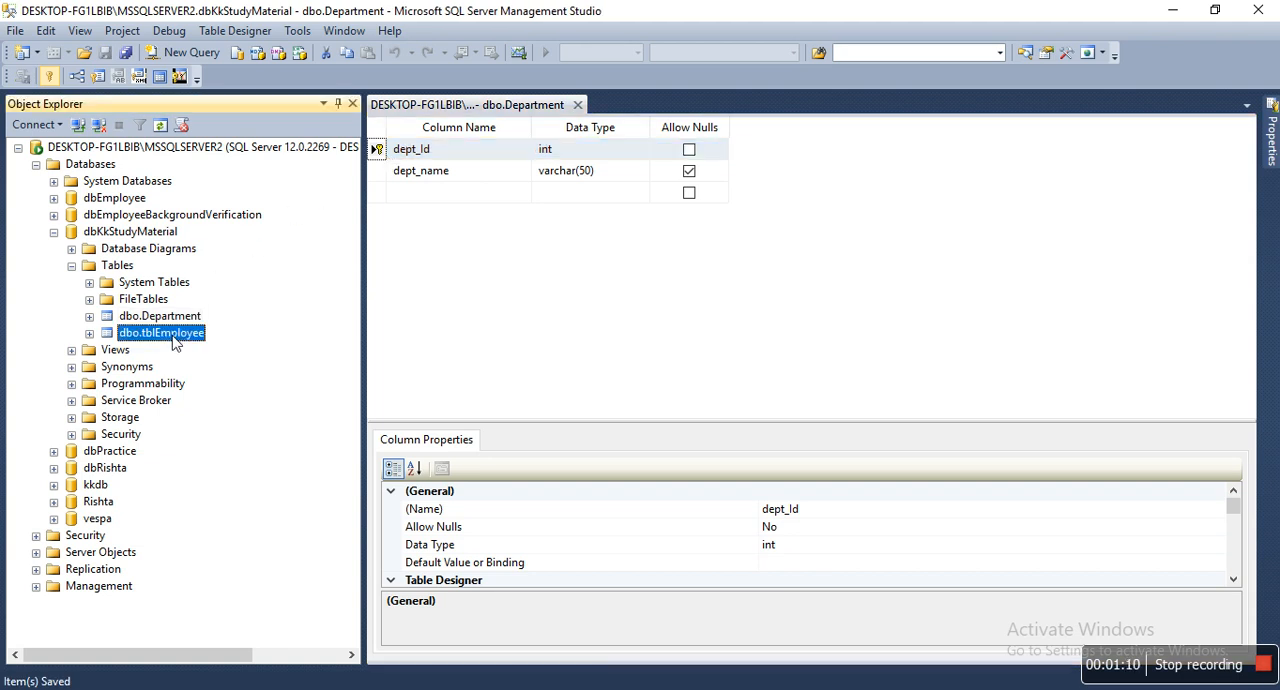
{"action": "left_click", "coordinate": [212, 368]}
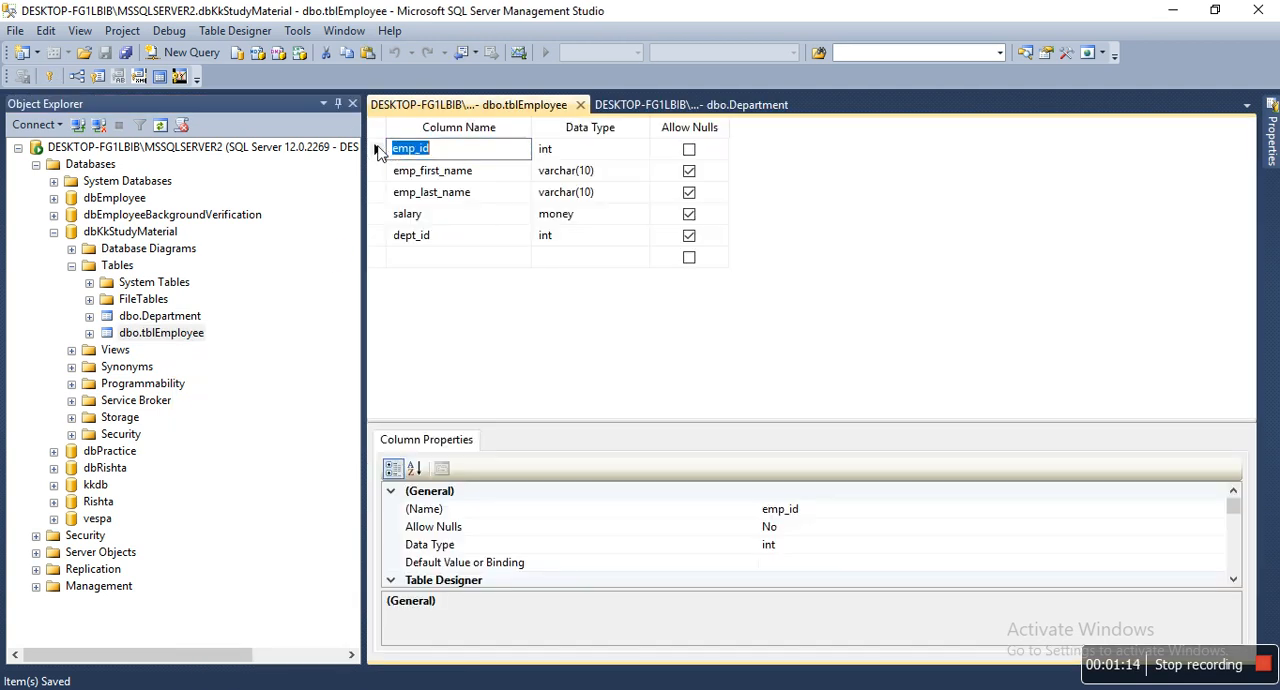
{"action": "right_click", "coordinate": [378, 152]}
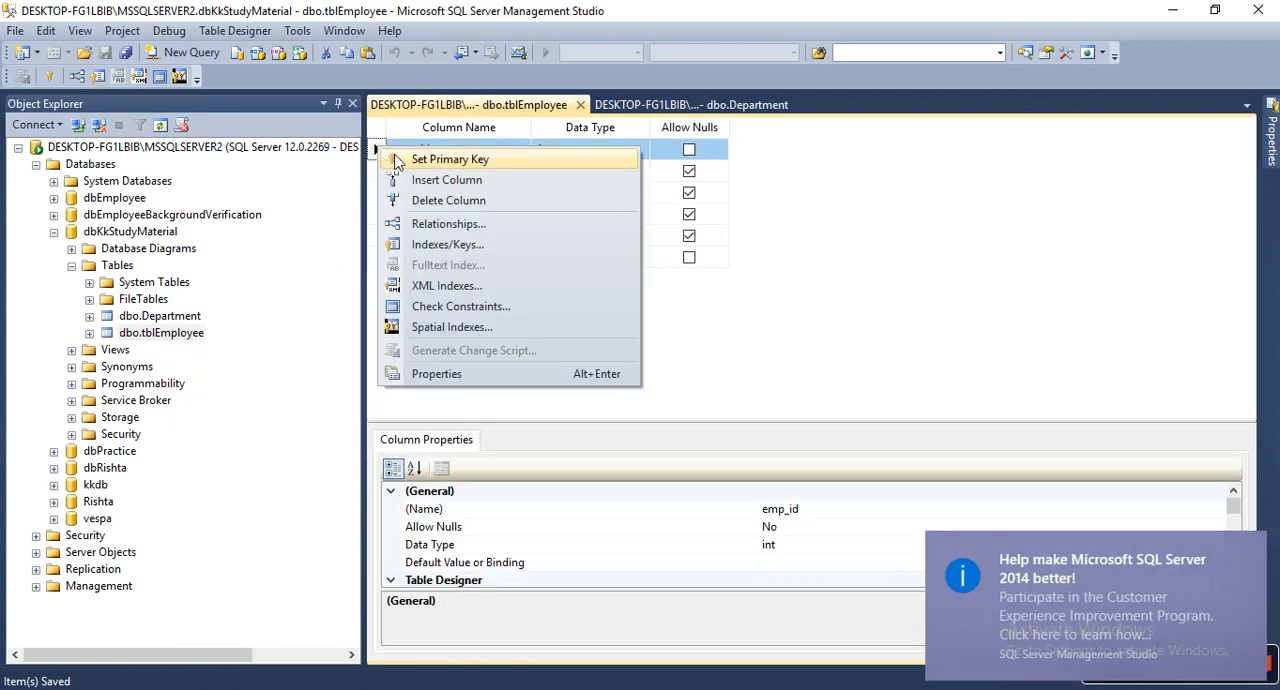
{"action": "left_click", "coordinate": [398, 160]}
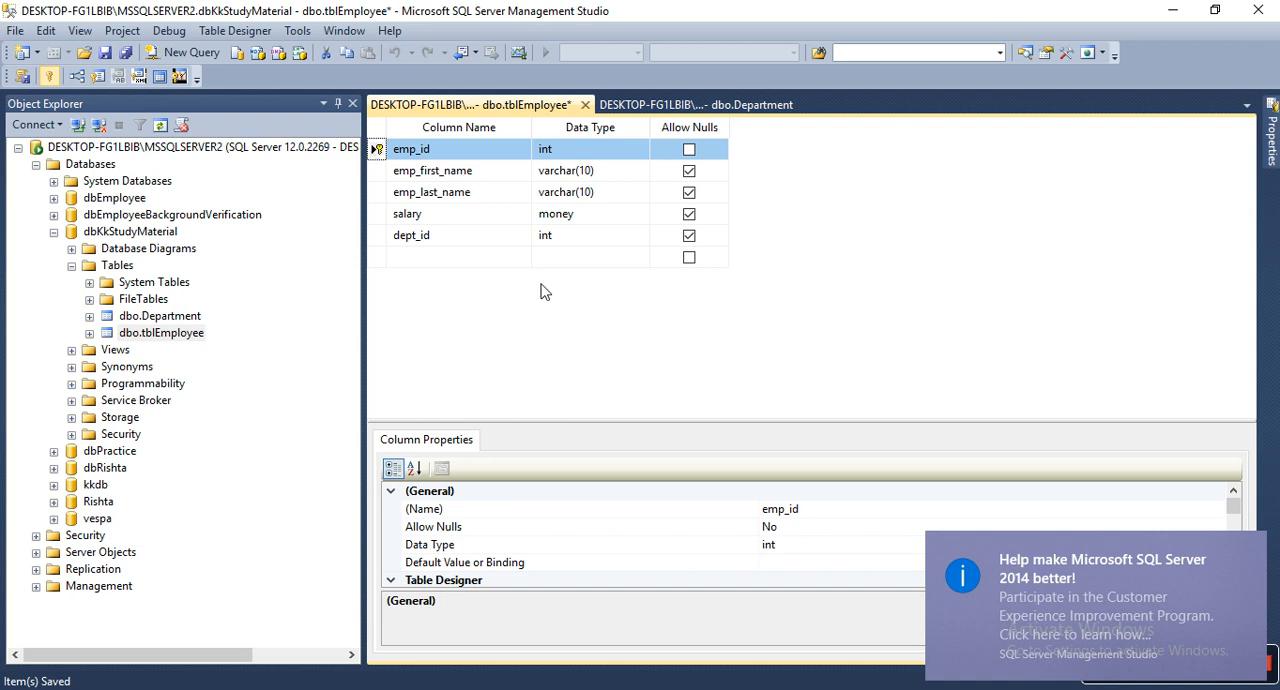
{"action": "key", "text": "ctrl+s"}
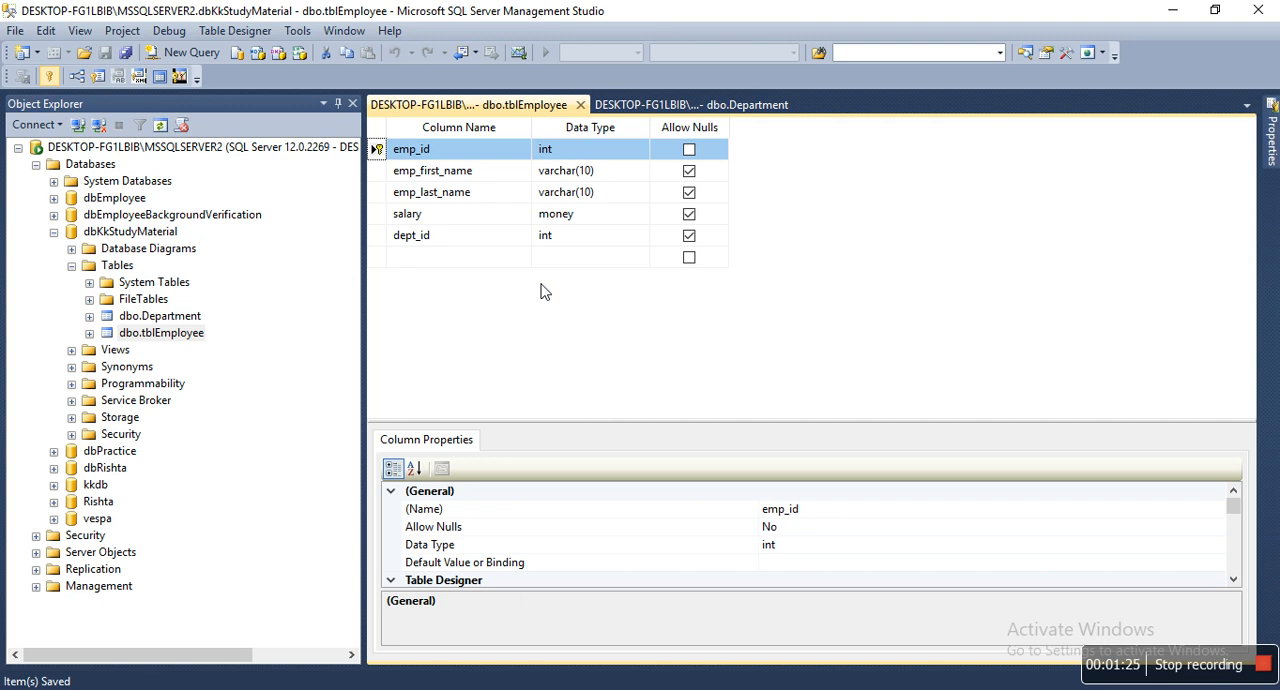
Add a new foreign key relationship to tblEmployee and open its tables and columns specification
{"action": "right_click", "coordinate": [378, 160]}
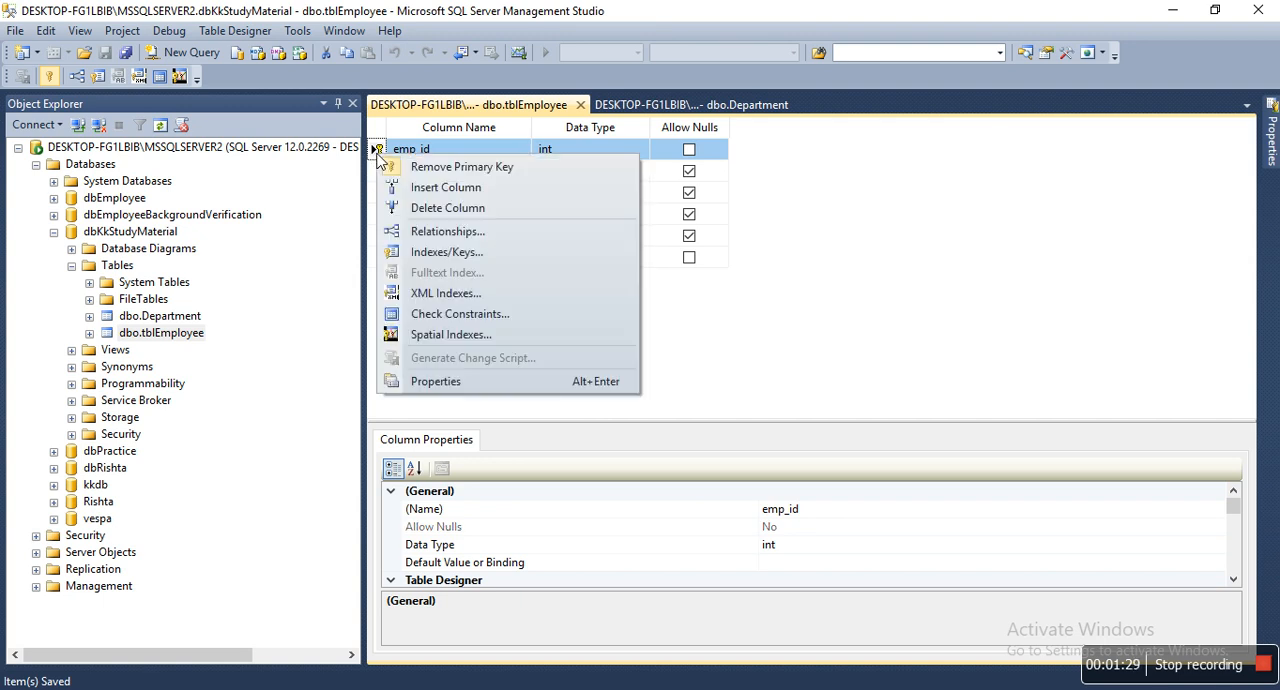
{"action": "left_click", "coordinate": [420, 233]}
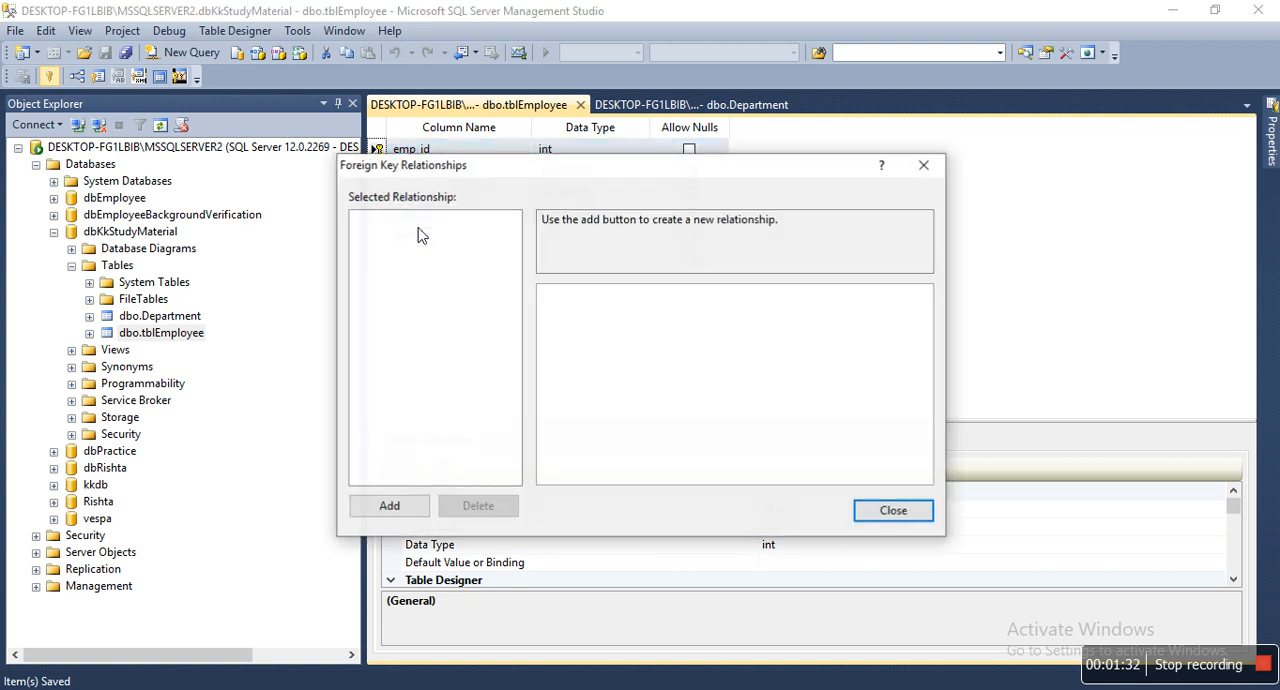
{"action": "left_click", "coordinate": [390, 505]}
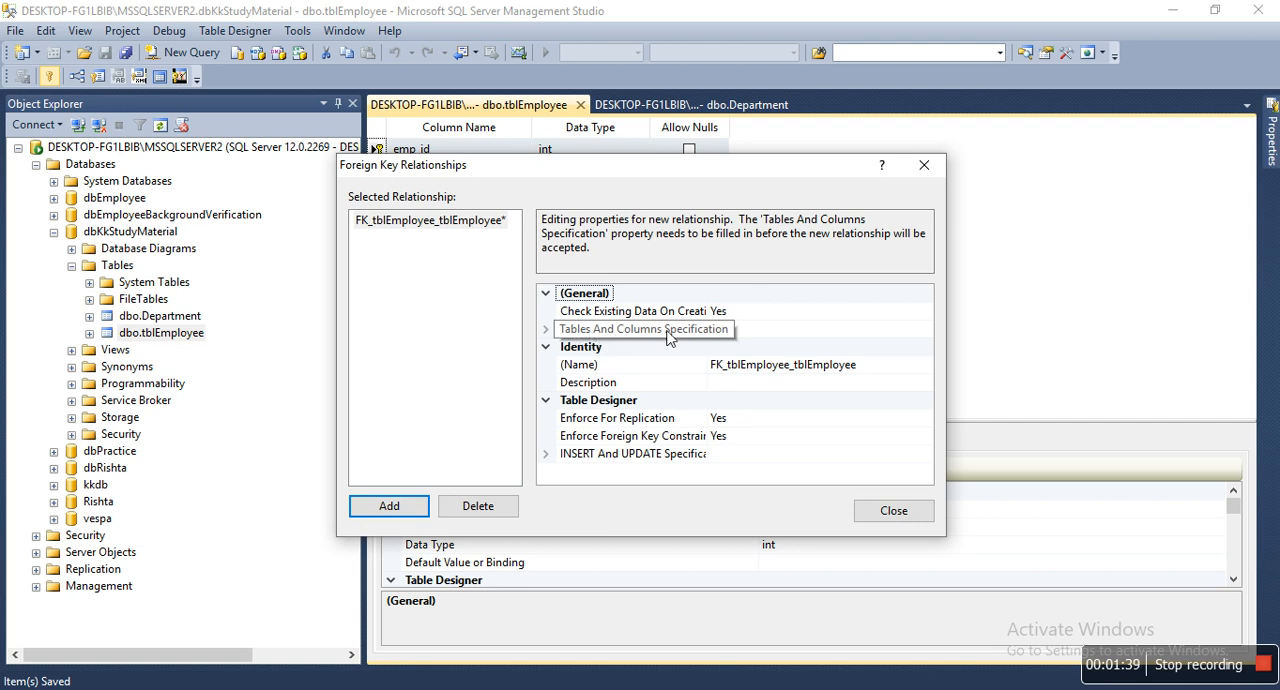
{"action": "left_click", "coordinate": [926, 334]}
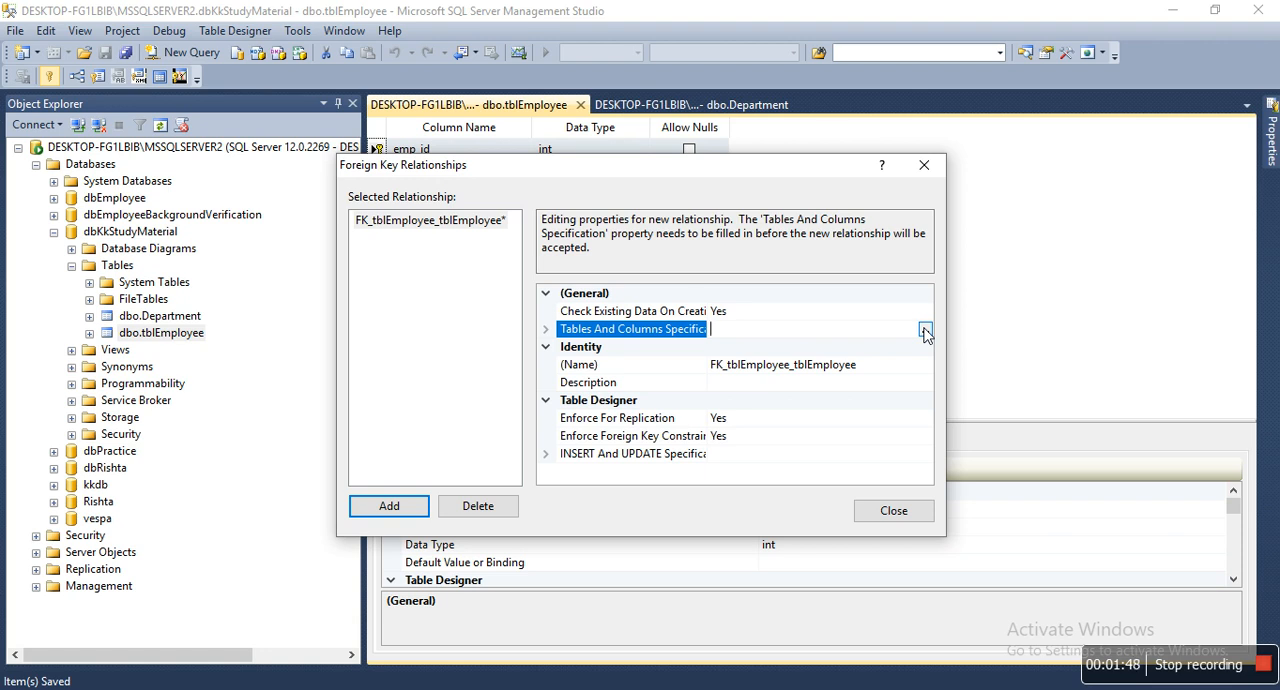
{"action": "left_click", "coordinate": [925, 331]}
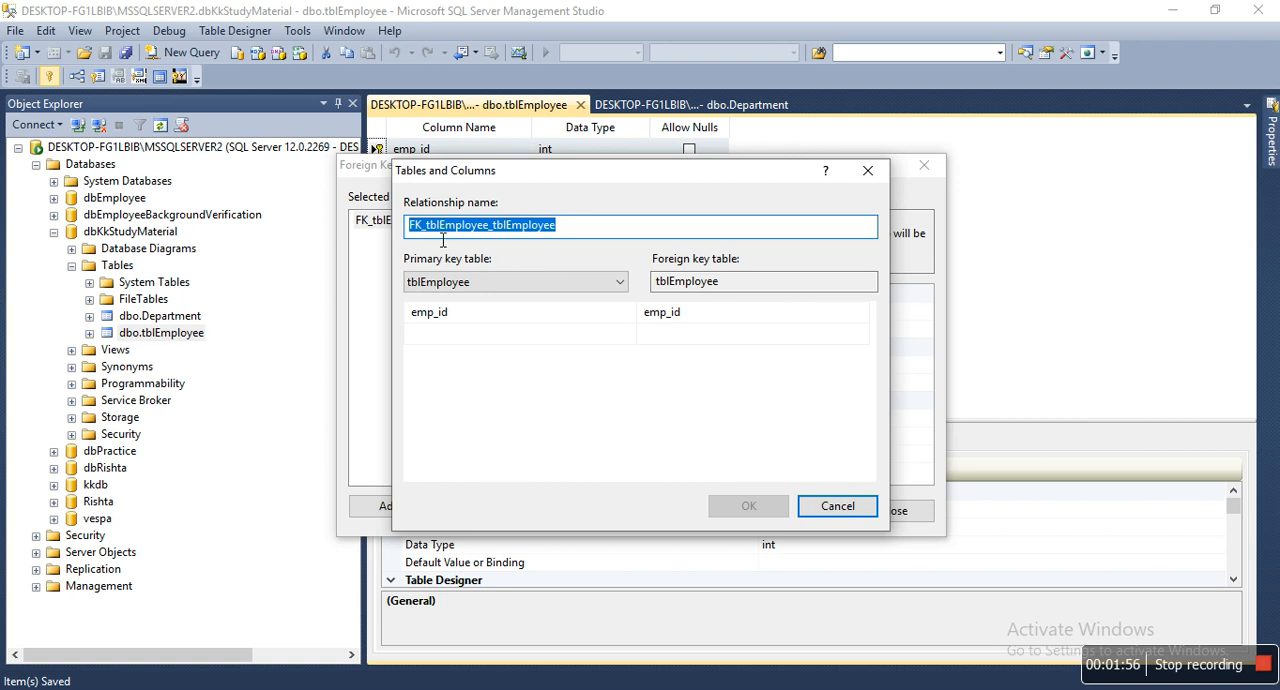
Link the foreign key column dept_id of tblEmployee to the primary key column dept_Id of the Department table
{"action": "left_click", "coordinate": [493, 284]}
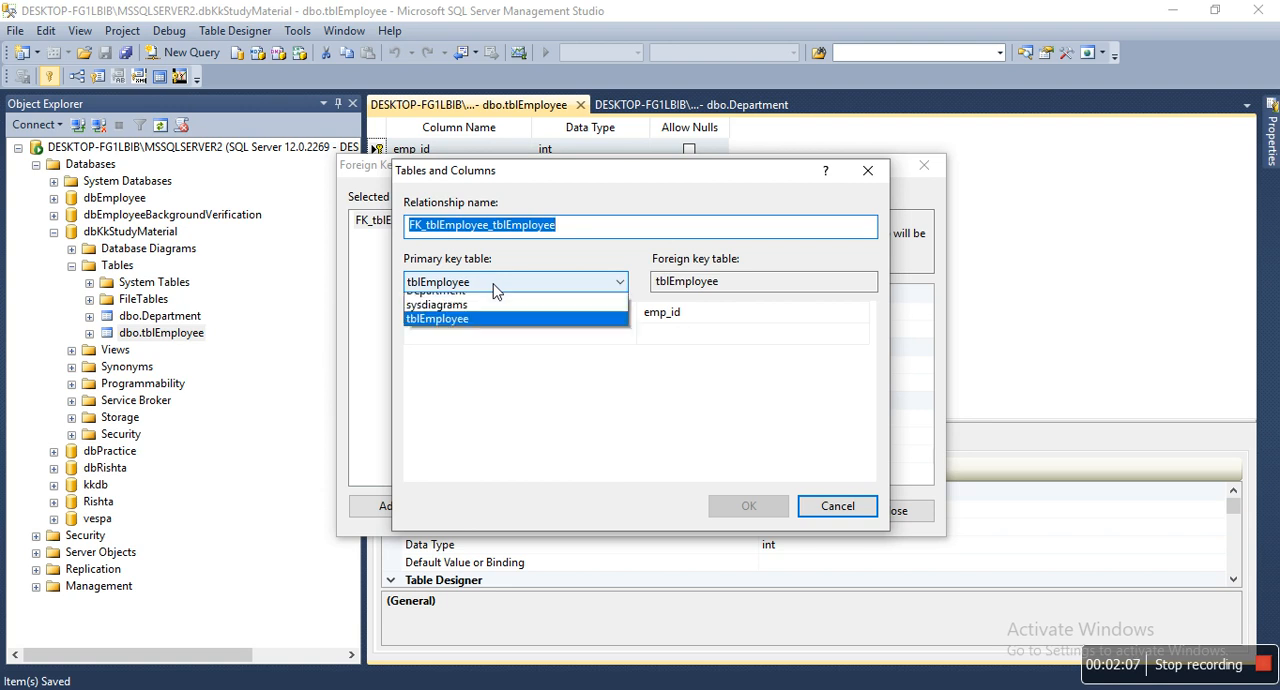
{"action": "left_click", "coordinate": [493, 300]}
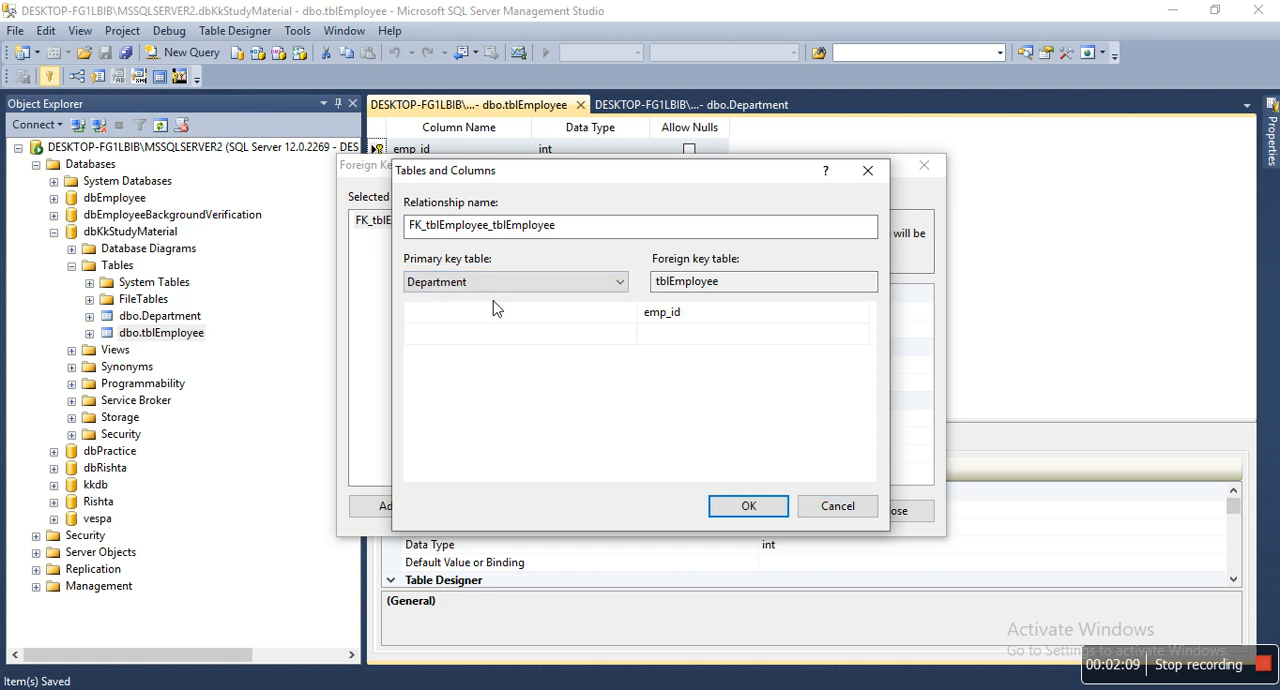
{"action": "left_click", "coordinate": [575, 314]}
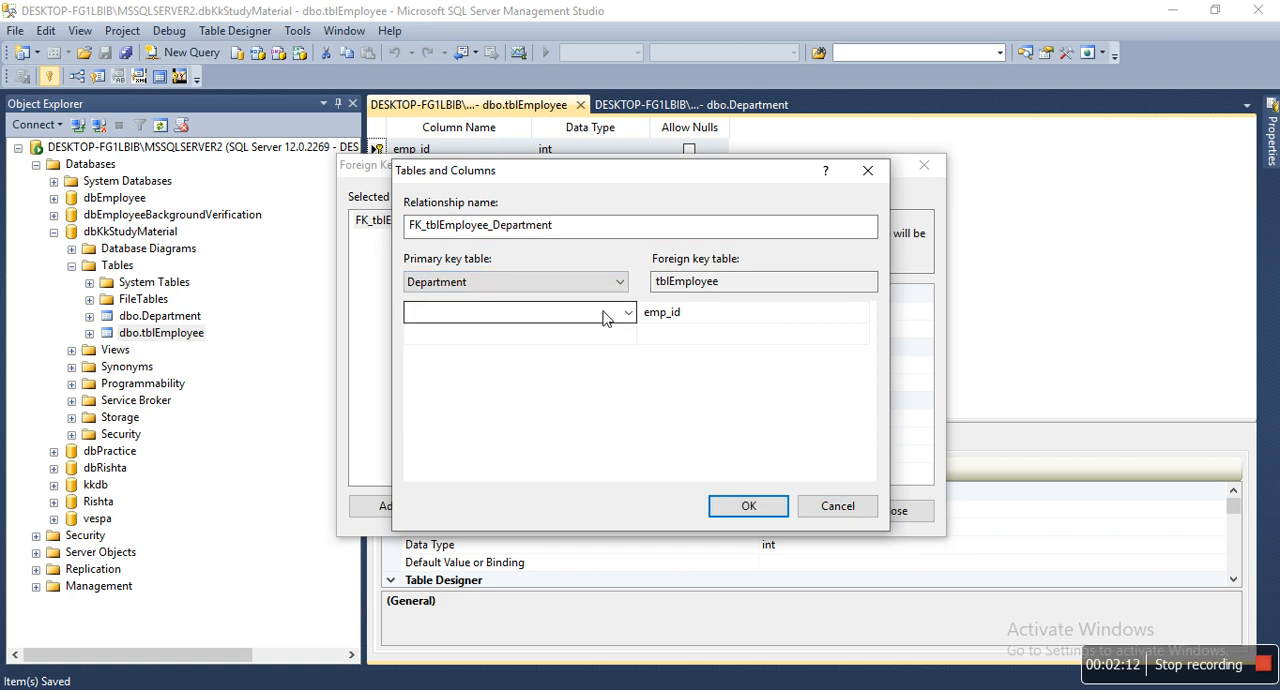
{"action": "left_click", "coordinate": [625, 313]}
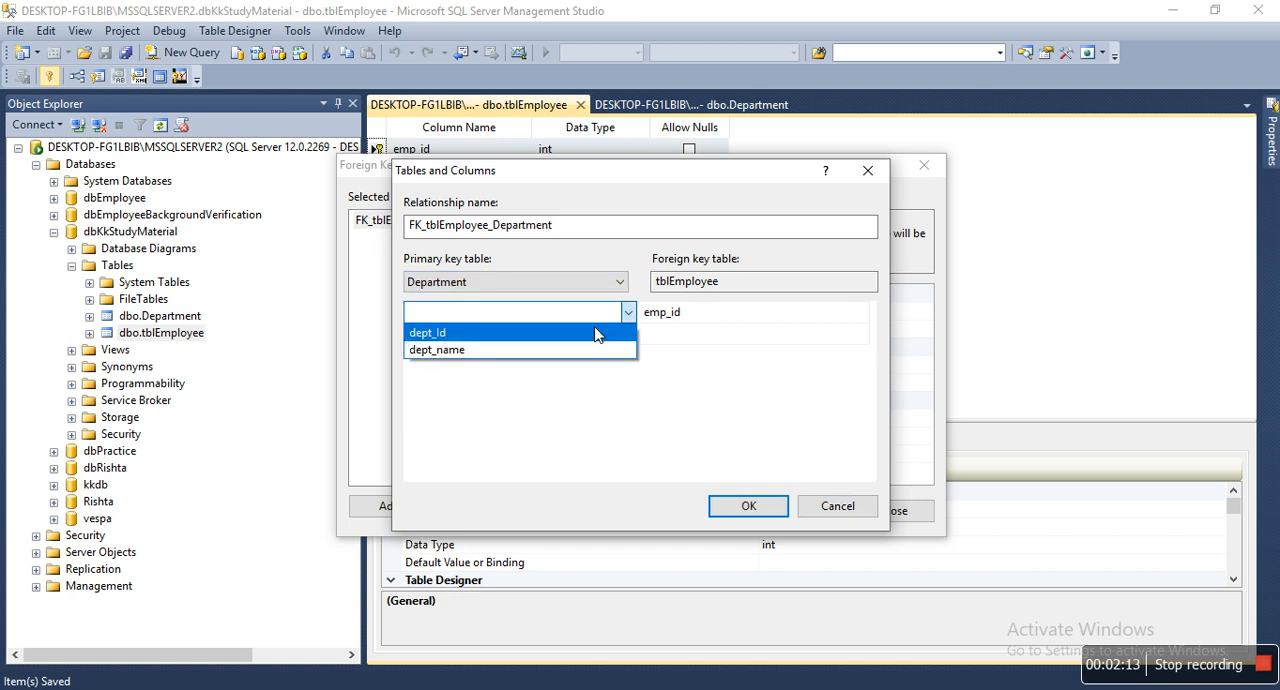
{"action": "left_click", "coordinate": [596, 333]}
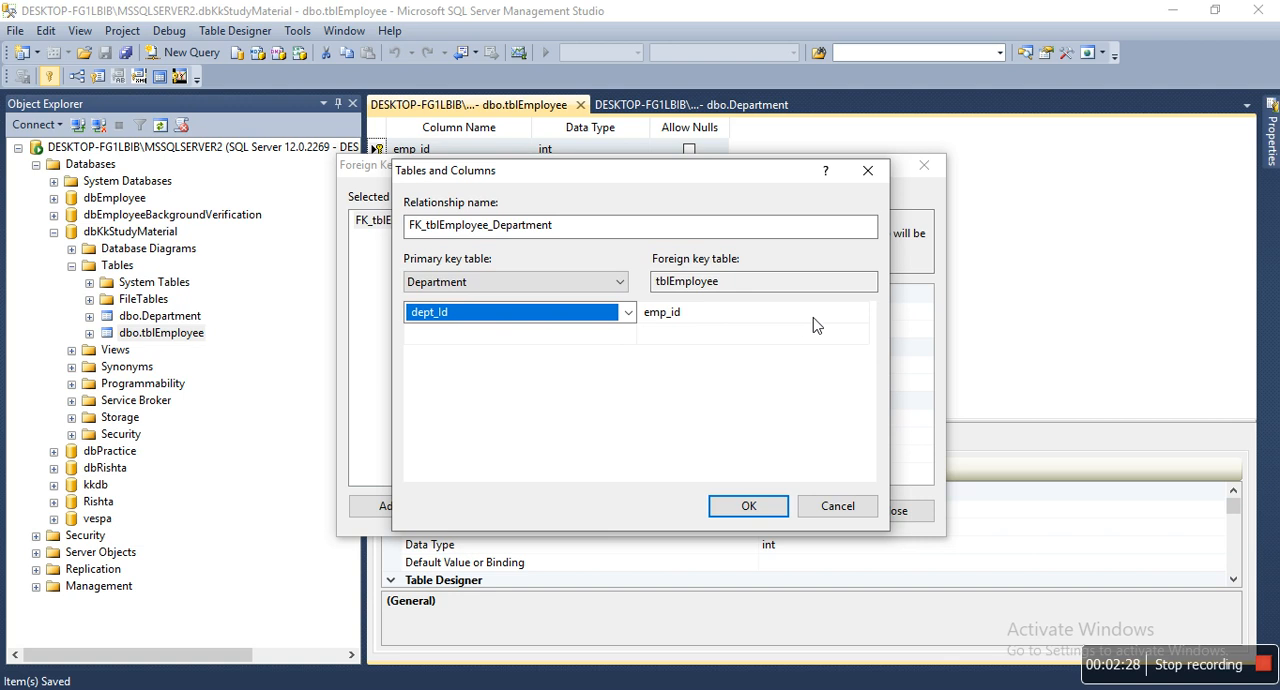
{"action": "left_click", "coordinate": [860, 316]}
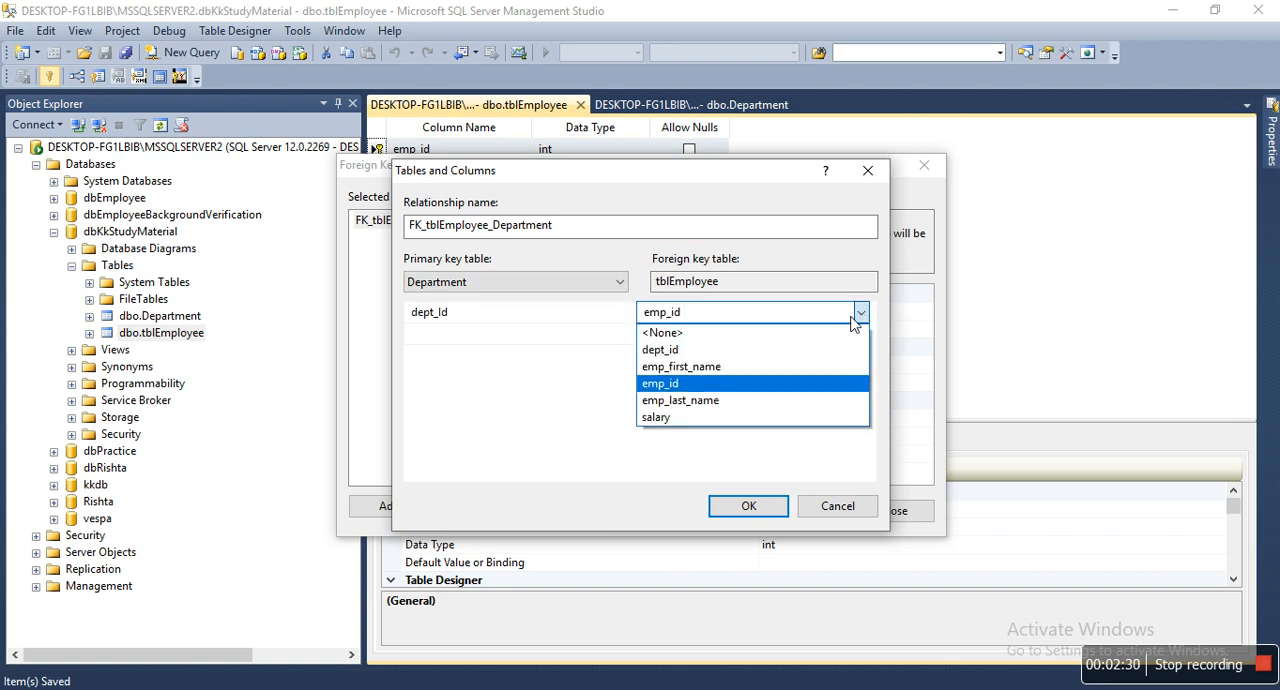
{"action": "left_click", "coordinate": [816, 350]}
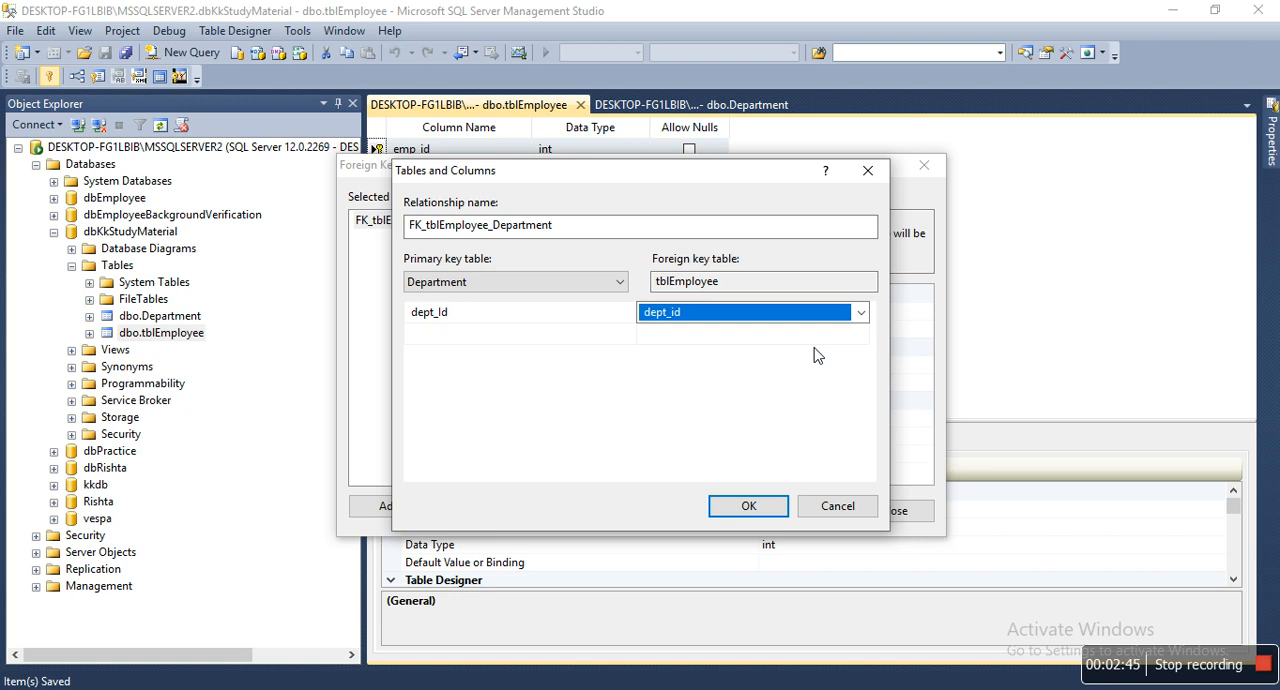
{"action": "left_click", "coordinate": [748, 506]}
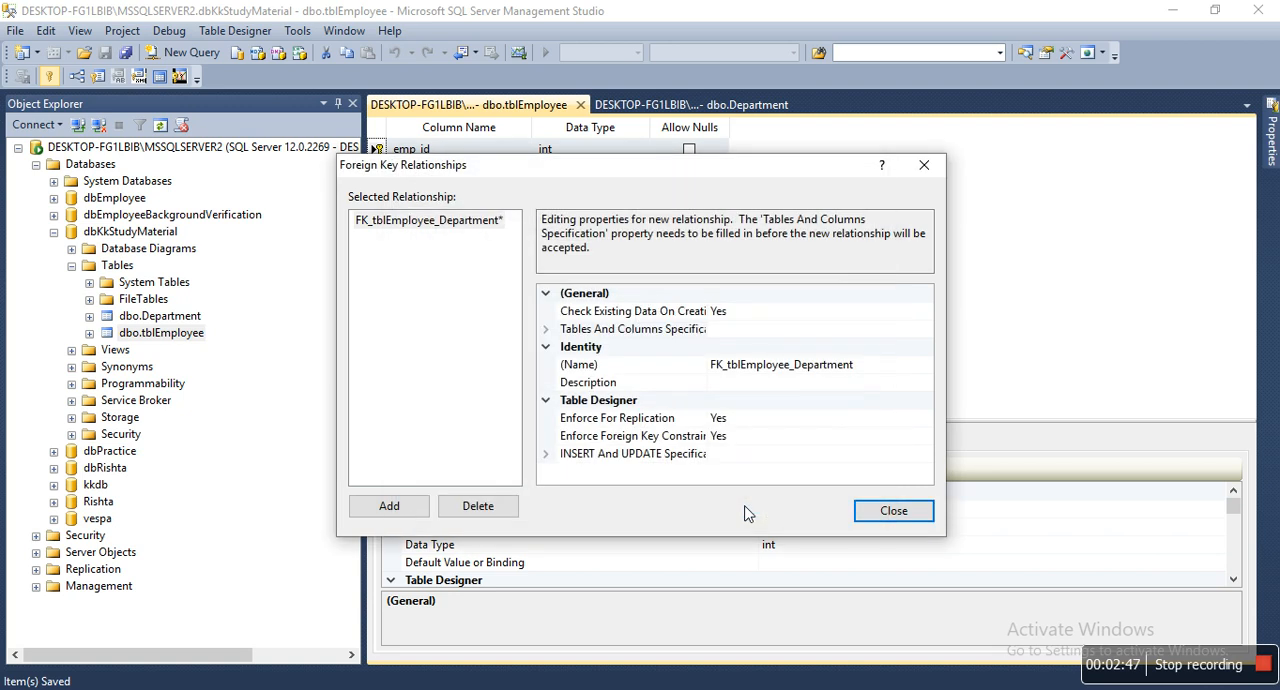
Close the foreign key relationships, try to save the tblEmployee design, and dismiss the save messages
{"action": "left_click", "coordinate": [889, 510]}
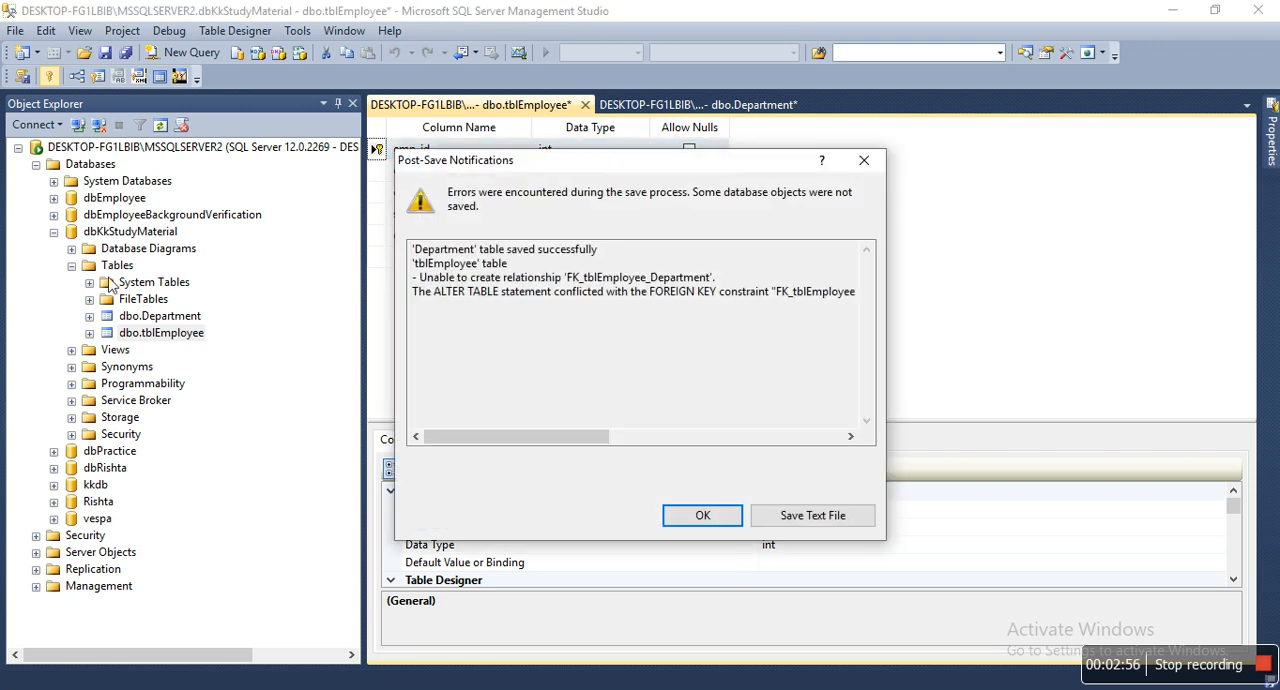
{"action": "left_click", "coordinate": [864, 160]}
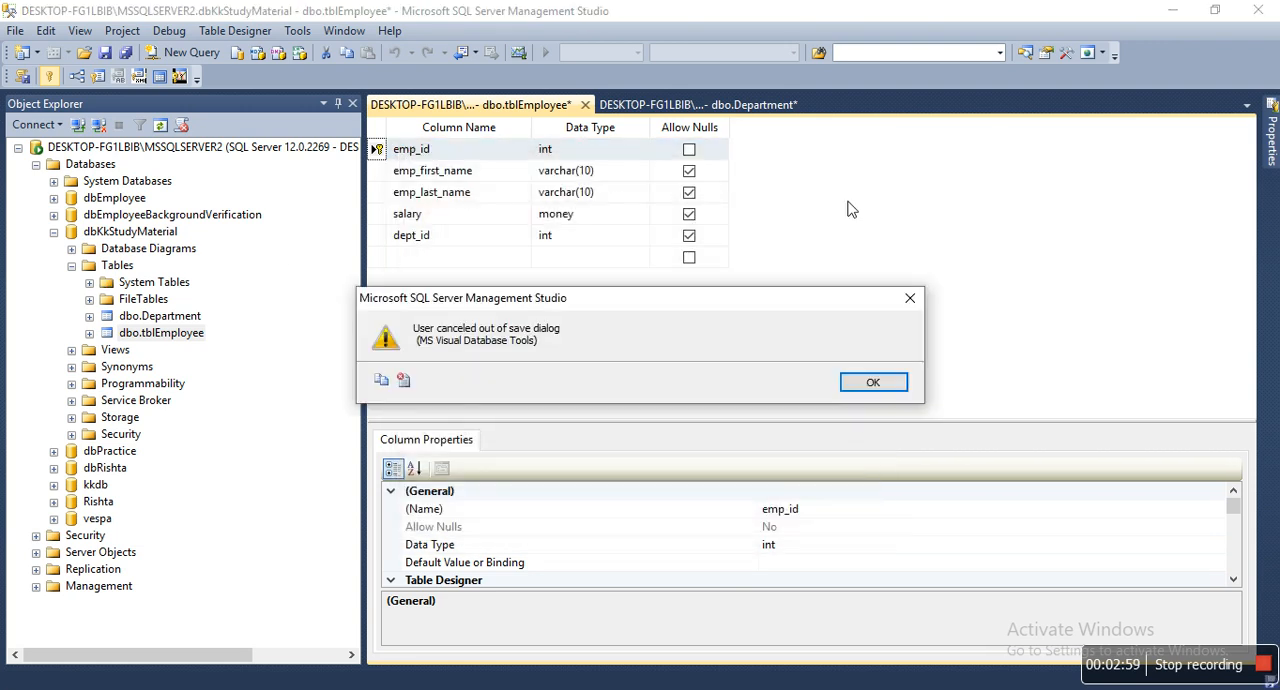
{"action": "left_click", "coordinate": [909, 298]}
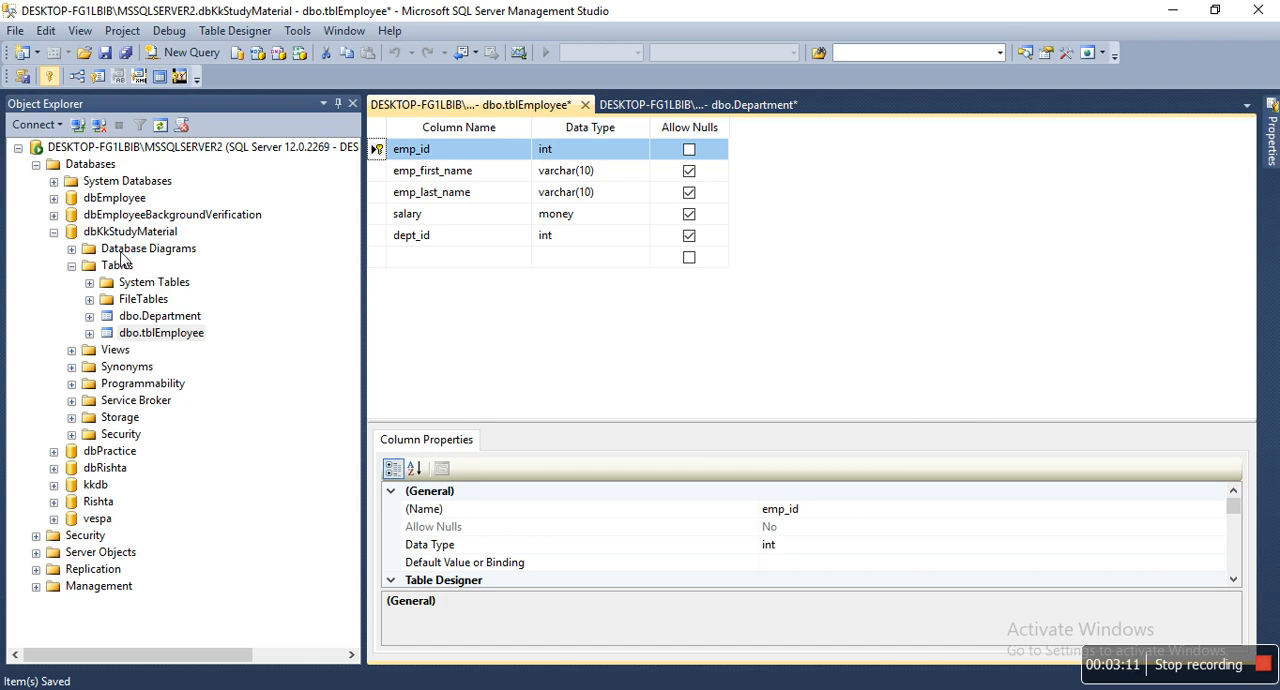
Create a new database diagram in dbKkStudyMaterial containing the Department and tblEmployee tables
{"action": "right_click", "coordinate": [121, 252]}
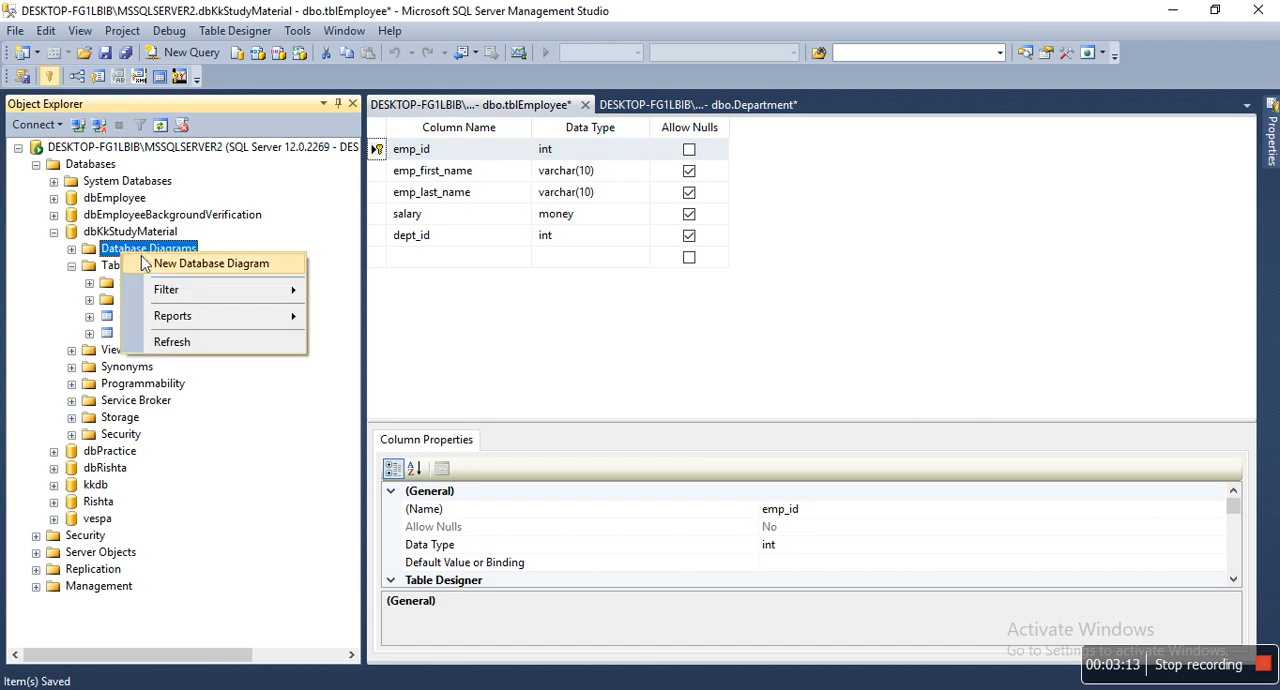
{"action": "left_click", "coordinate": [156, 264]}
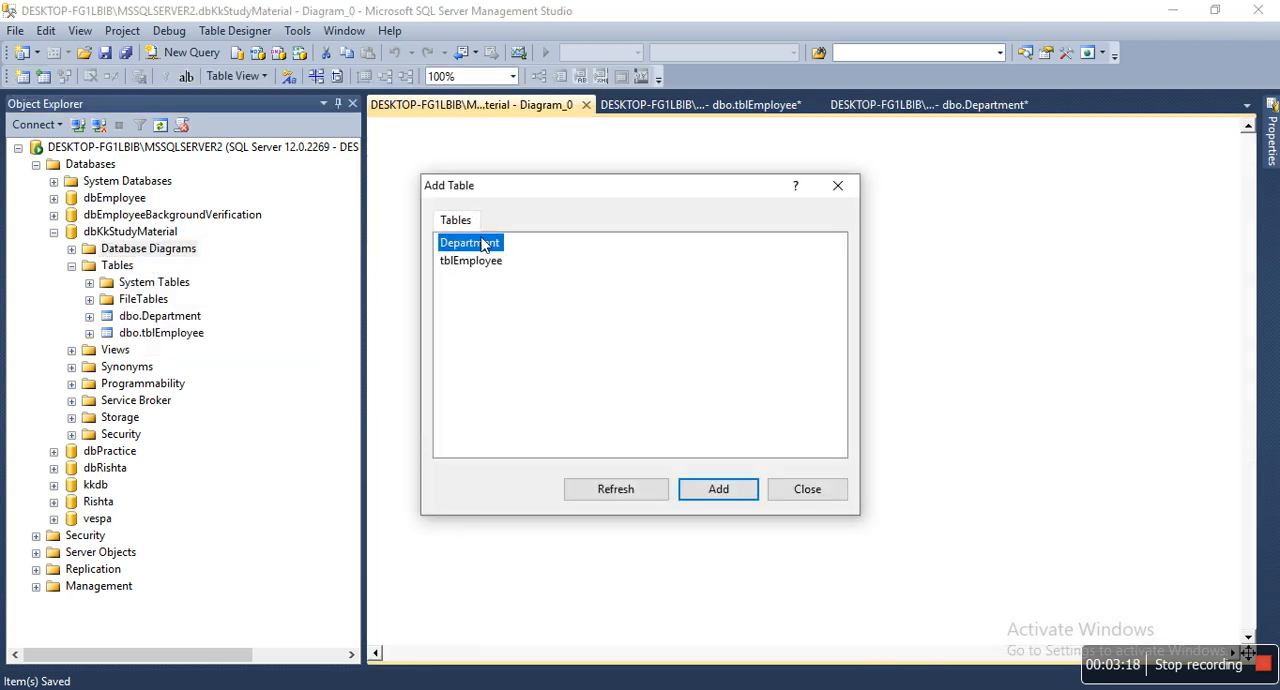
{"action": "left_click", "coordinate": [718, 489]}
{"action": "left_click", "coordinate": [717, 490]}
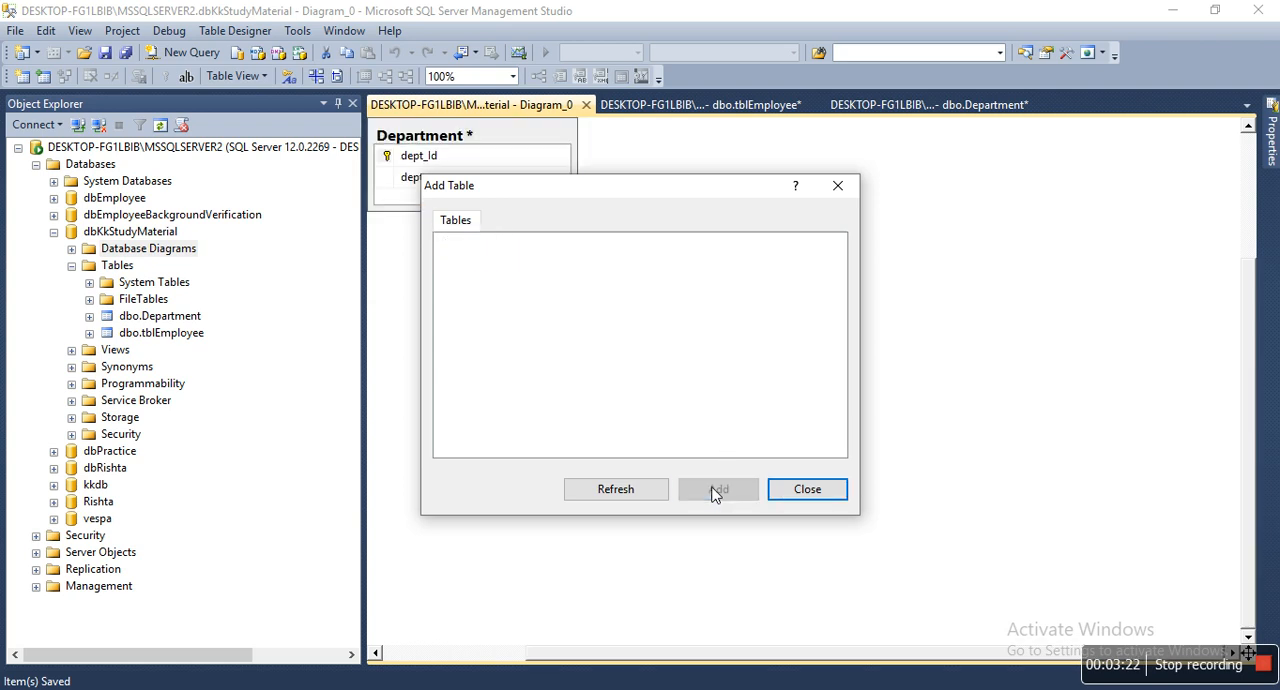
{"action": "left_click", "coordinate": [806, 489]}
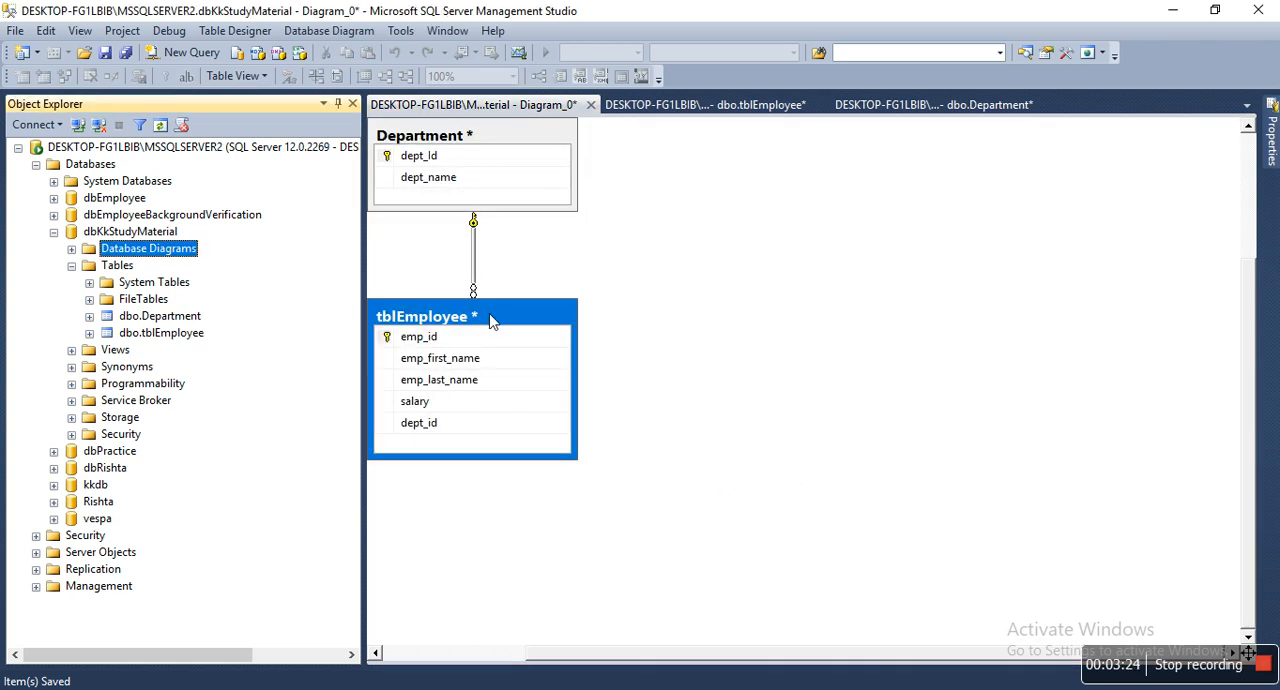
Arrange Department and tblEmployee side by side in the diagram and route the relationship line from dept_Id to dept_id
{"action": "left_click_drag", "start_coordinate": [495, 323], "coordinate": [829, 216]}
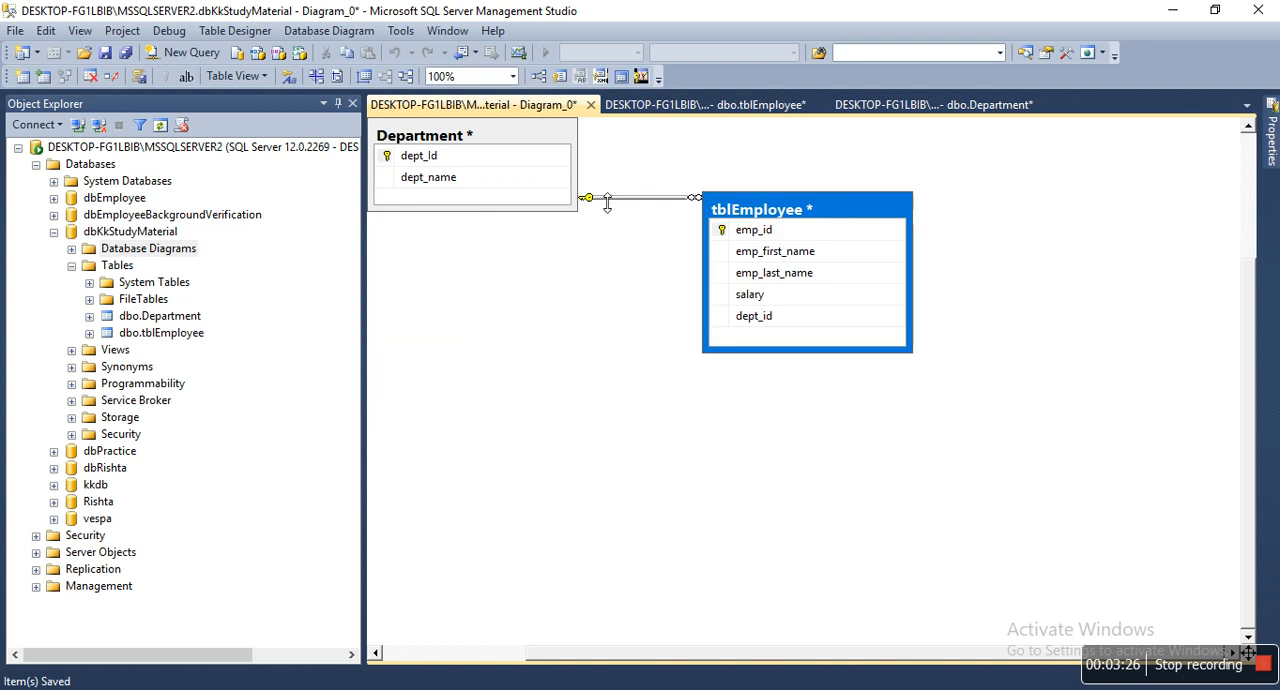
{"action": "left_click_drag", "start_coordinate": [484, 139], "coordinate": [497, 271]}
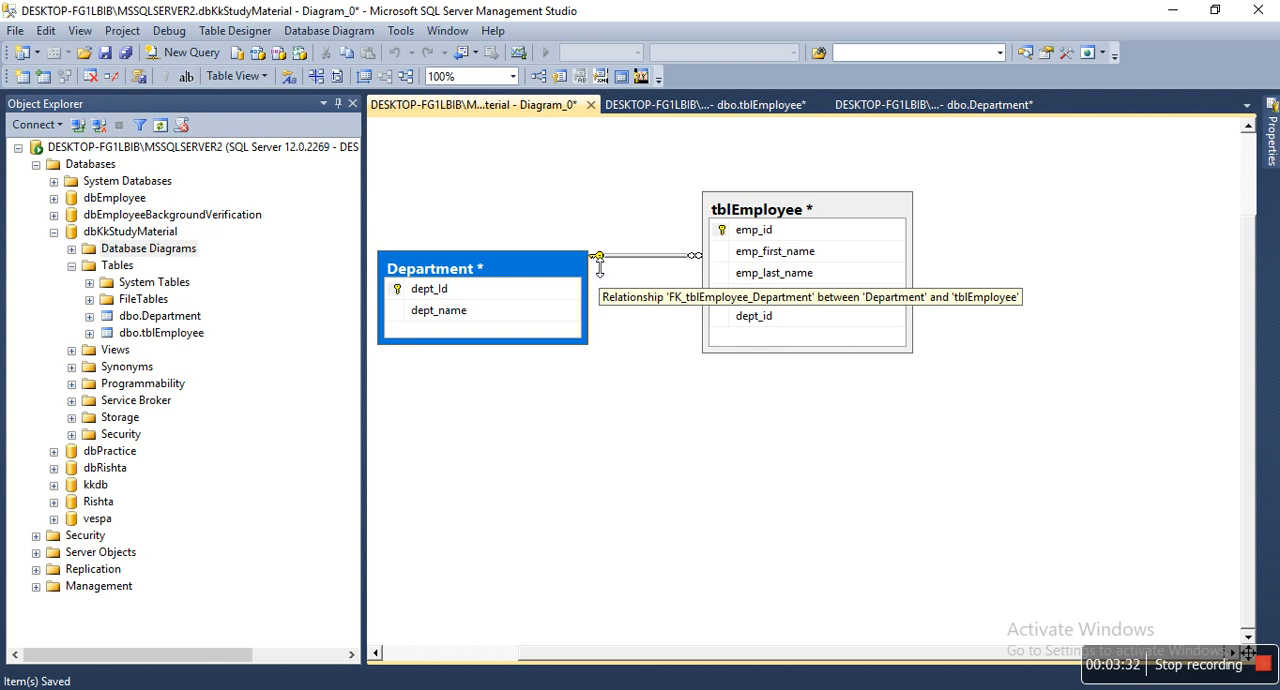
{"action": "left_click_drag", "start_coordinate": [600, 258], "coordinate": [600, 302]}
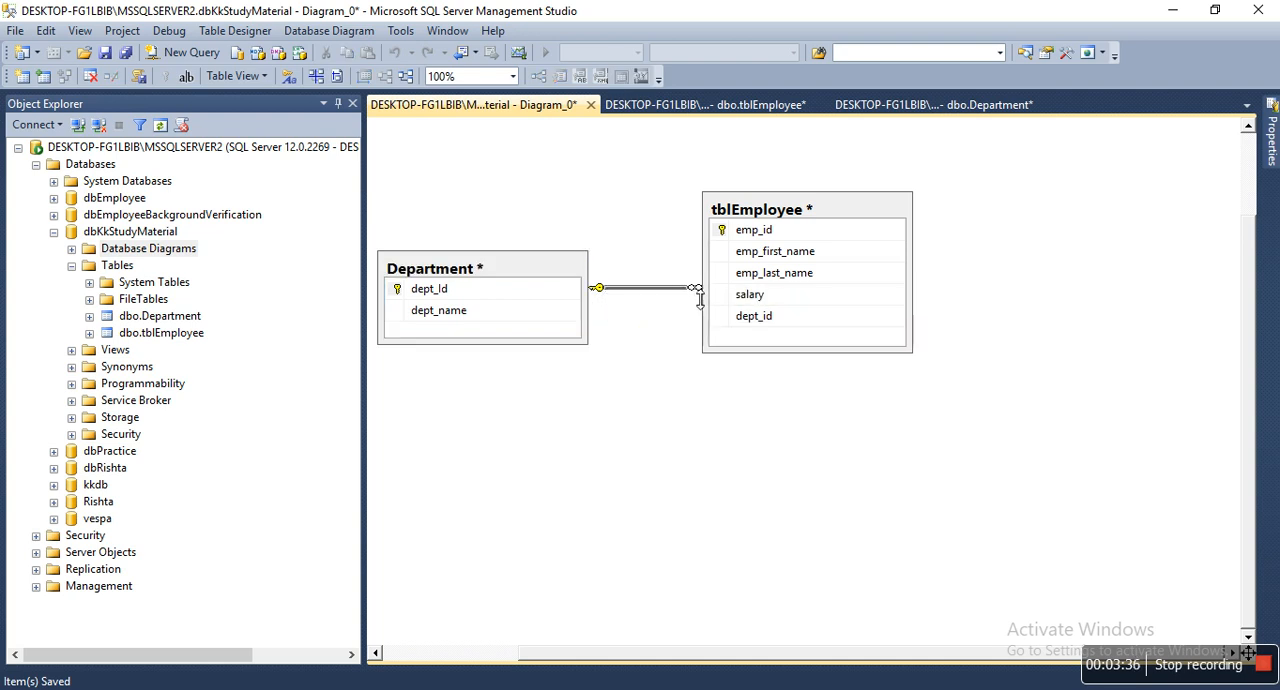
{"action": "left_click_drag", "start_coordinate": [712, 301], "coordinate": [706, 330]}
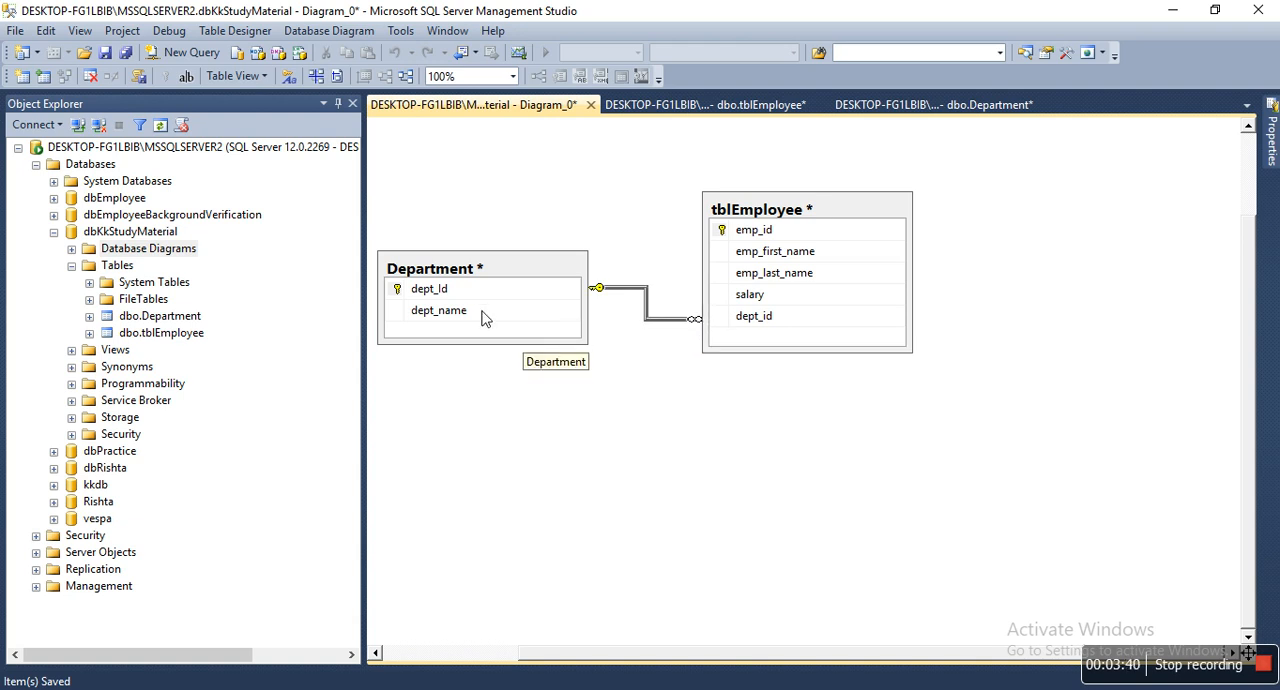